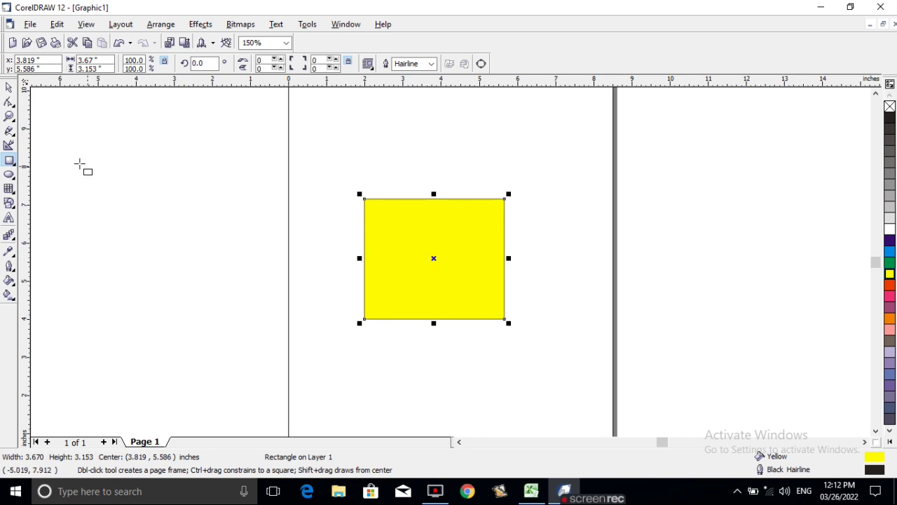
- Adjust the roundness of all four corners of the yellow rectangle together with the Shape tool: 100, 74, and finally 2
click(9, 103)
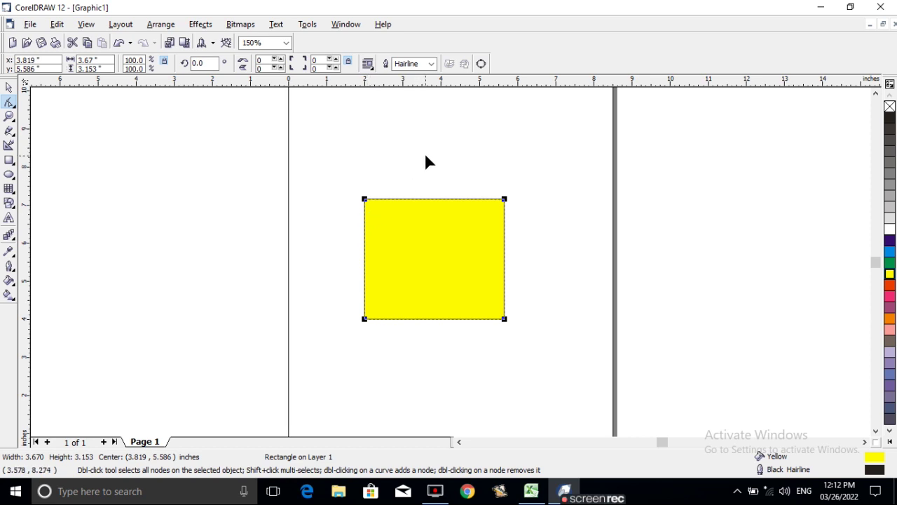
click(364, 201)
drag(365, 201, 441, 270)
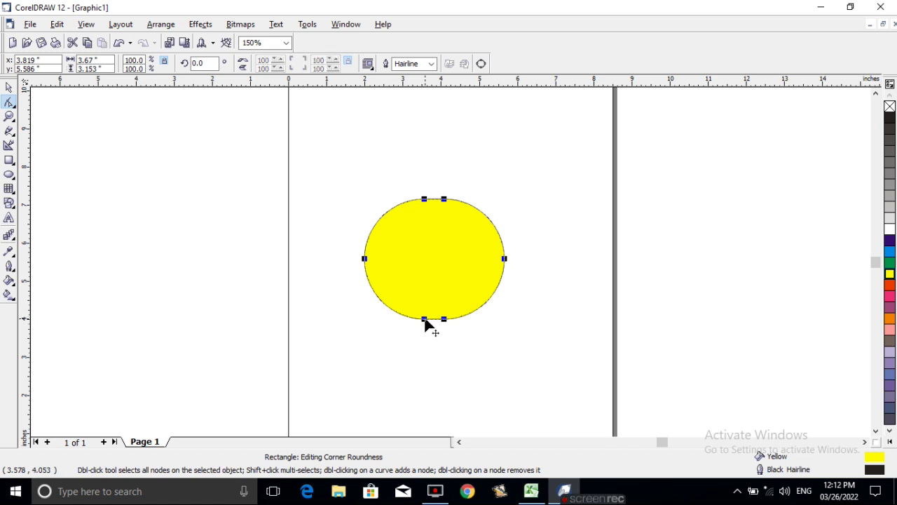
mouse_move(425, 320)
mouse_down()
mouse_move(368, 321)
mouse_move(408, 323)
mouse_up()
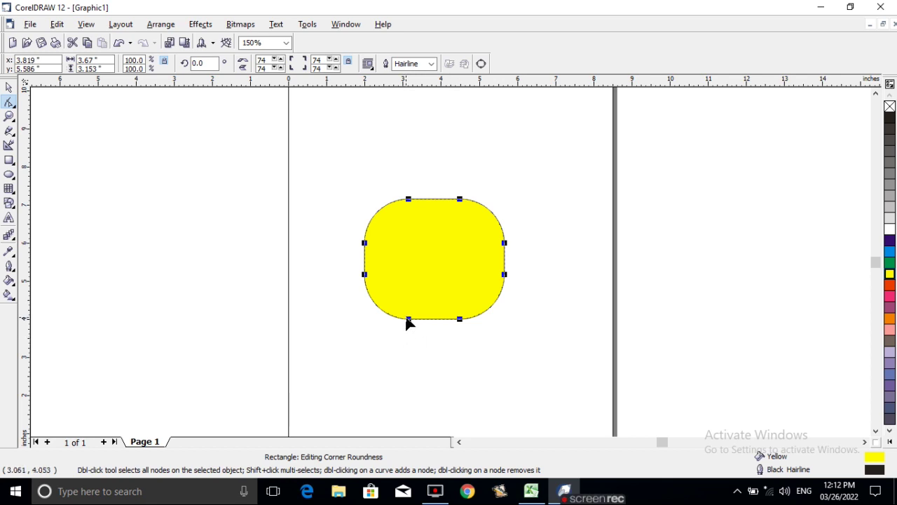
drag(408, 322, 364, 318)
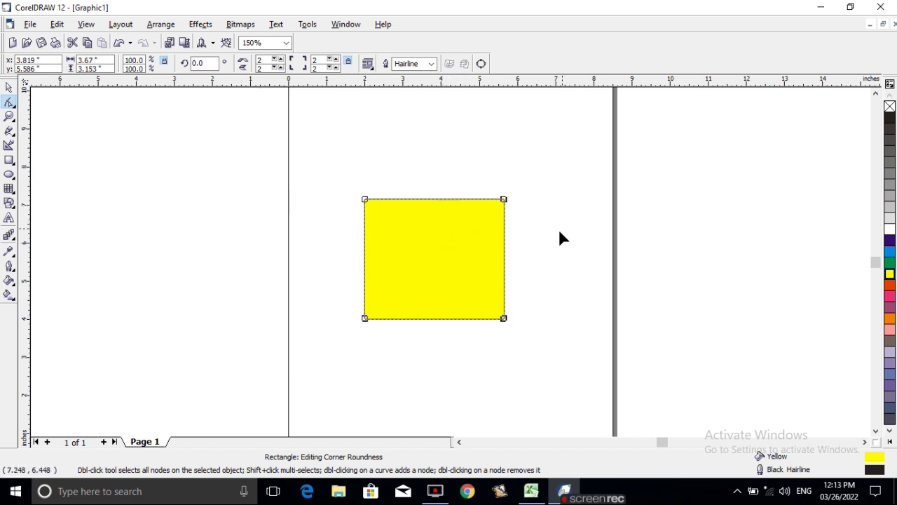
click(7, 89)
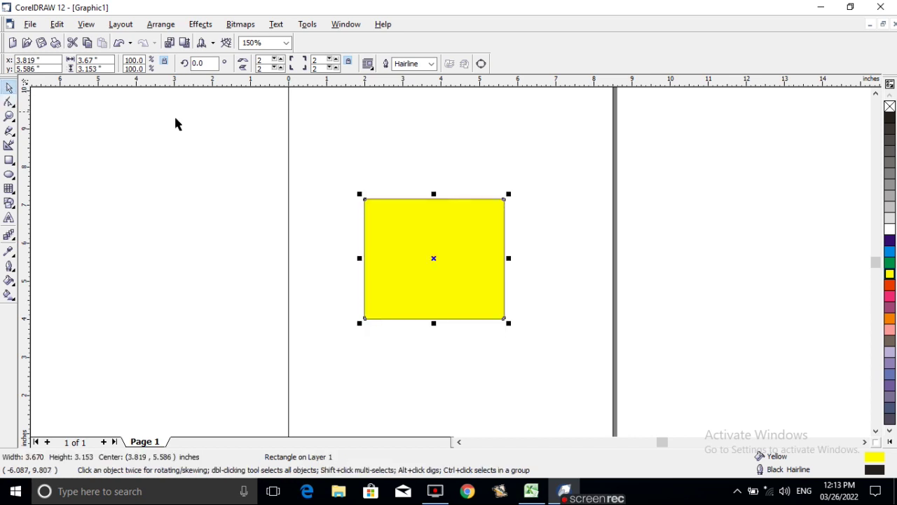
- Try rounding only the rectangle's upper-left corner to 100 with the Shape tool, and undo that rounding
click(433, 142)
click(9, 102)
click(384, 233)
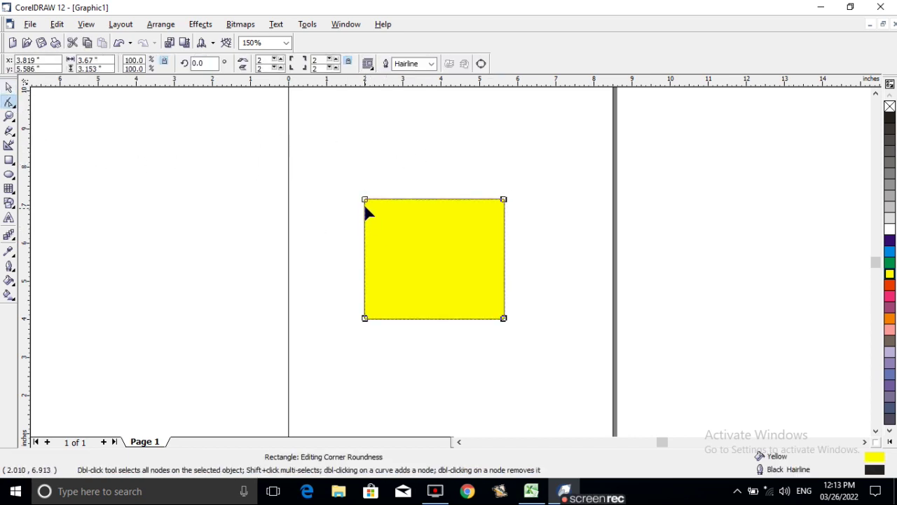
click(365, 199)
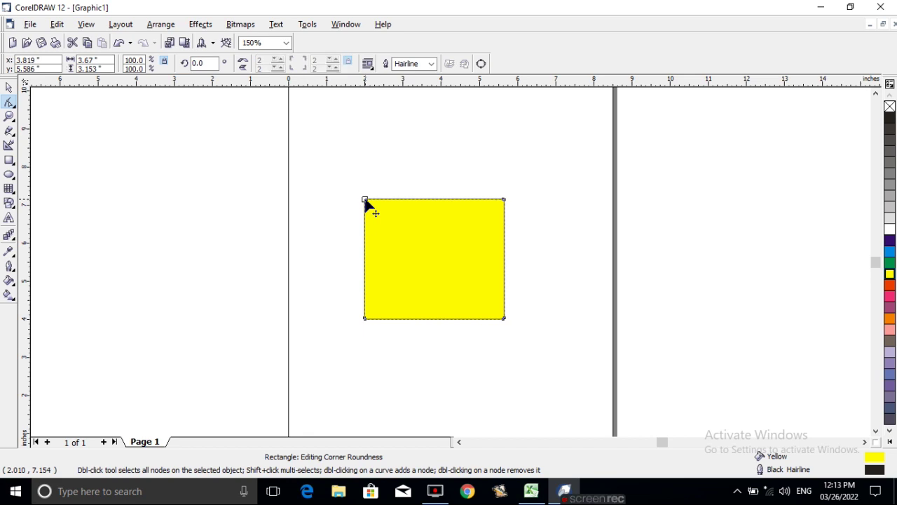
drag(368, 200, 426, 276)
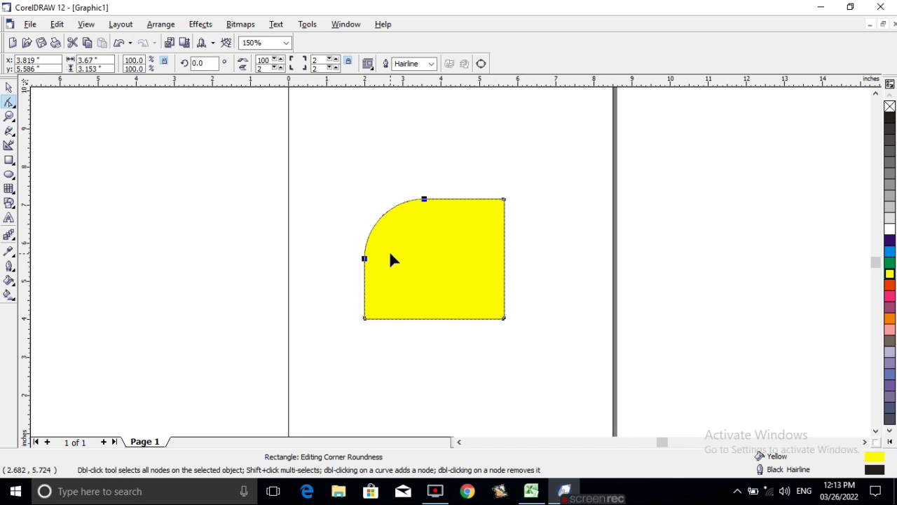
key(ctrl+z)
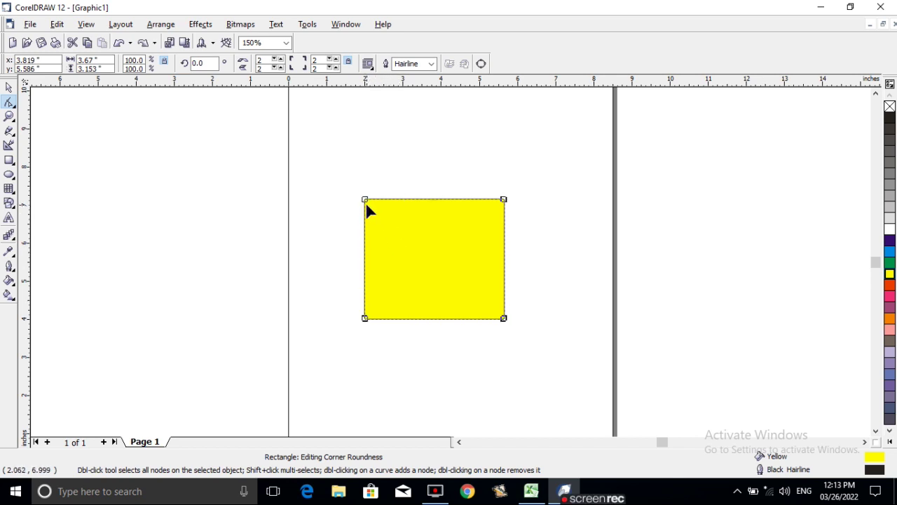
- Round the rectangle's upper-left and lower-right corners together to 100
click(365, 201)
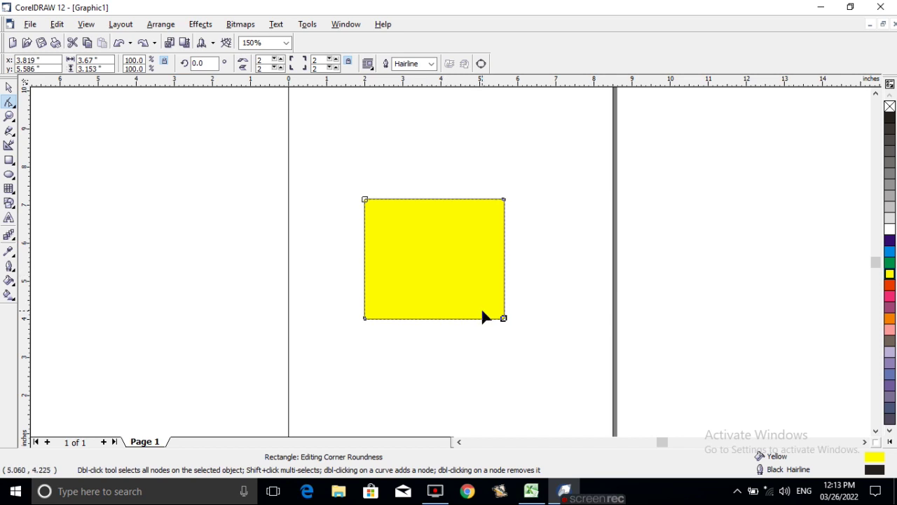
drag(503, 319, 439, 271)
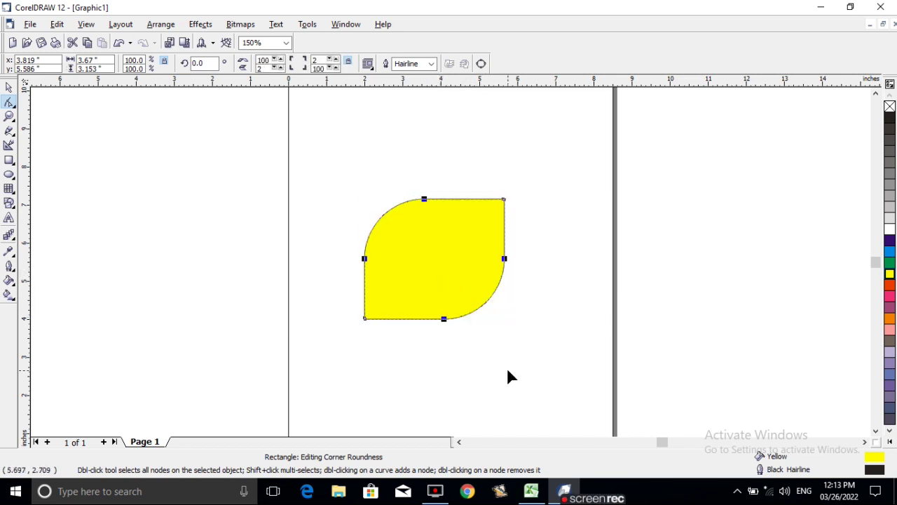
click(9, 89)
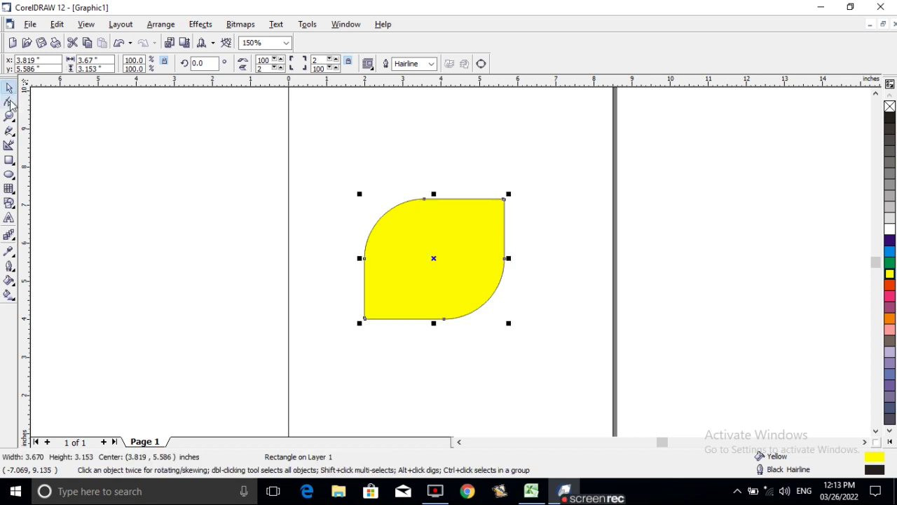
- Try rounding the lower-left and upper-right corners to 54, and undo this and the previous corner rounding
click(10, 116)
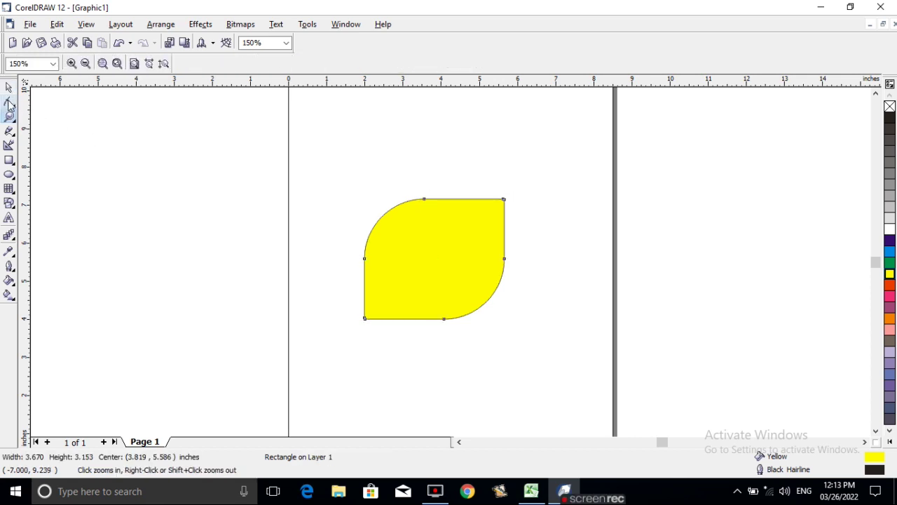
click(9, 101)
drag(364, 258, 395, 385)
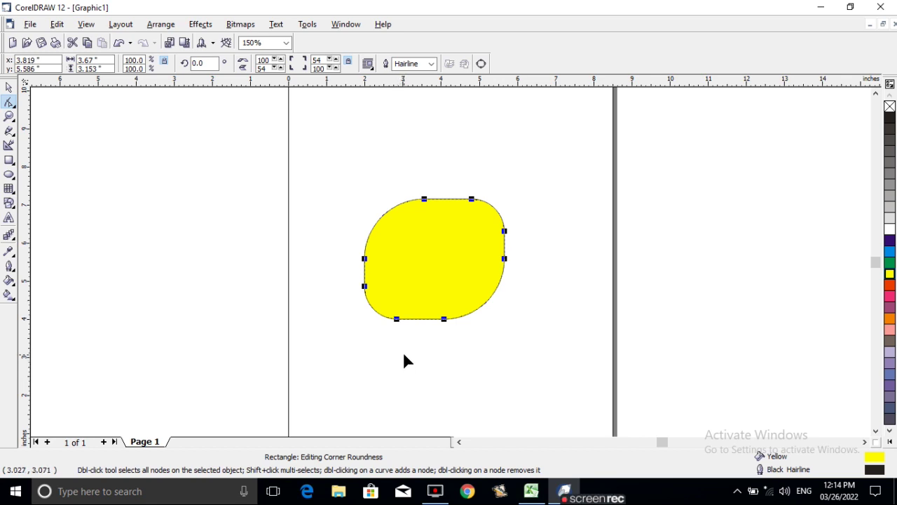
key(ctrl+z)
key(ctrl+z)
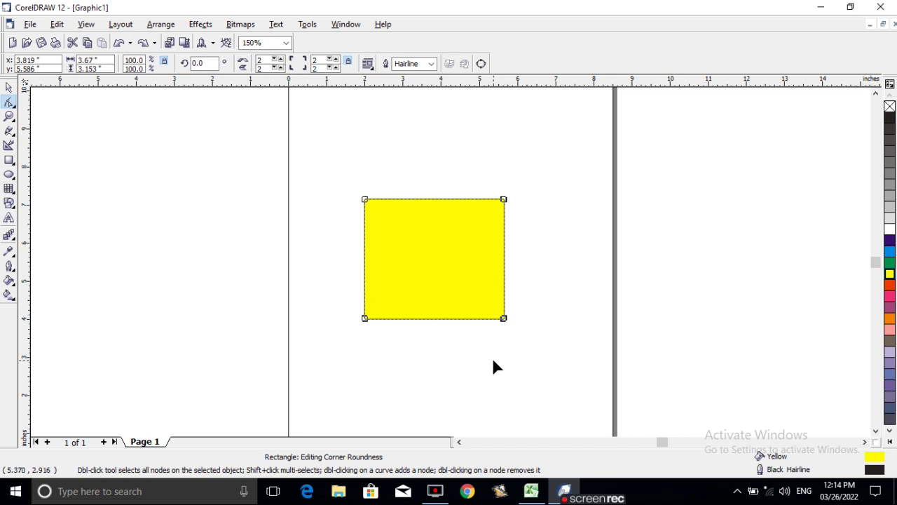
- Round the upper-left, lower-left and lower-right corners together to 100, and the upper-right corner to 25
click(505, 319)
click(364, 199)
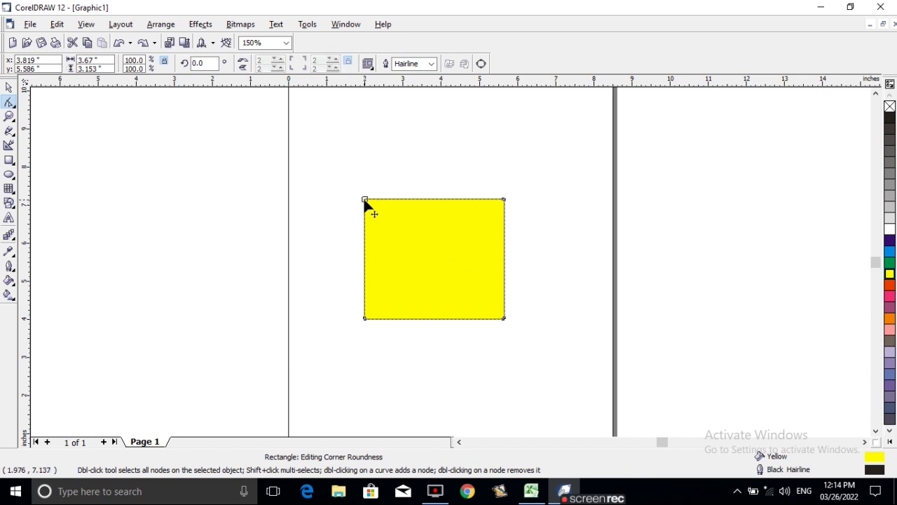
click(364, 320)
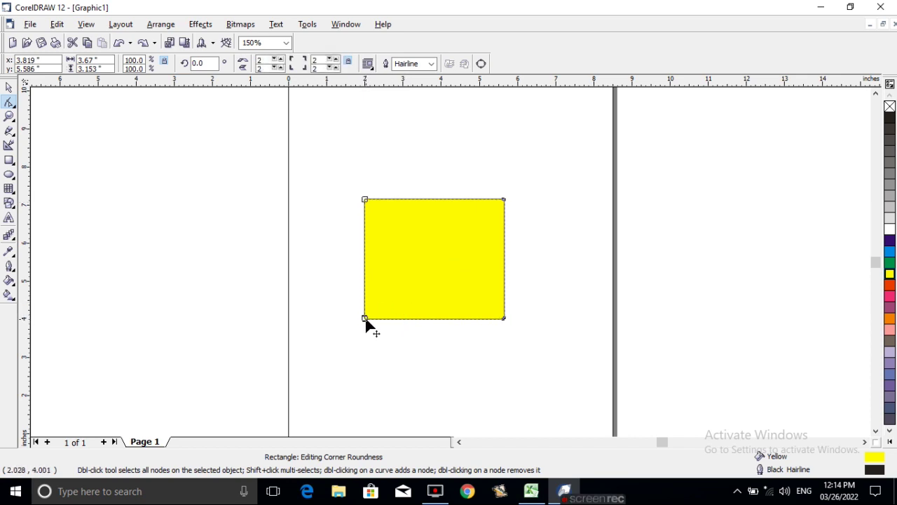
click(503, 319)
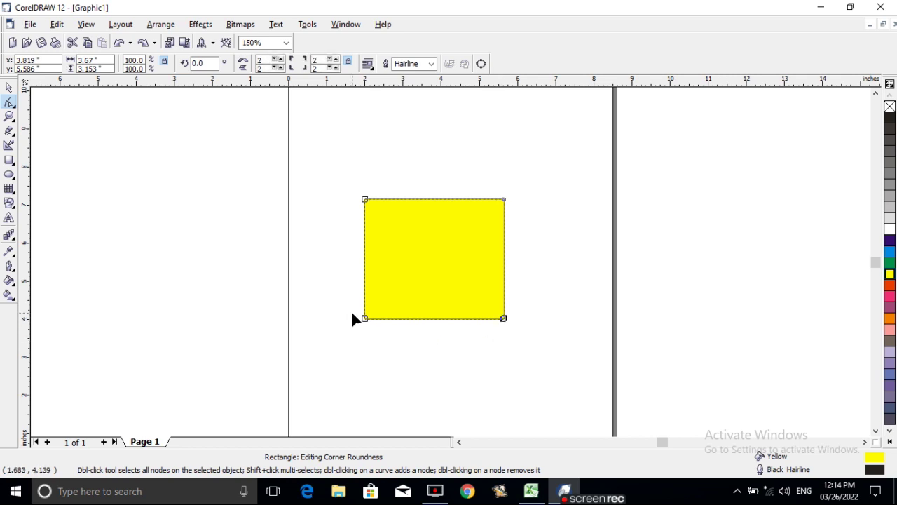
drag(366, 320, 408, 295)
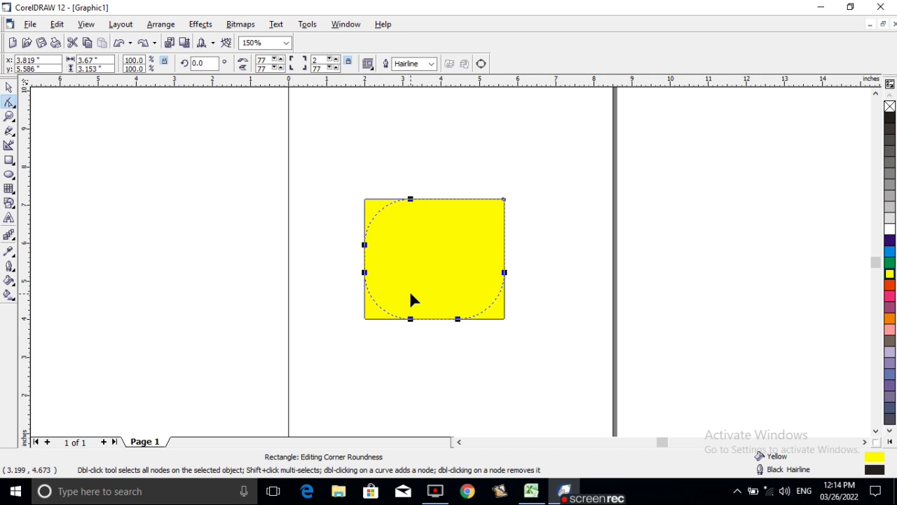
drag(410, 319, 436, 316)
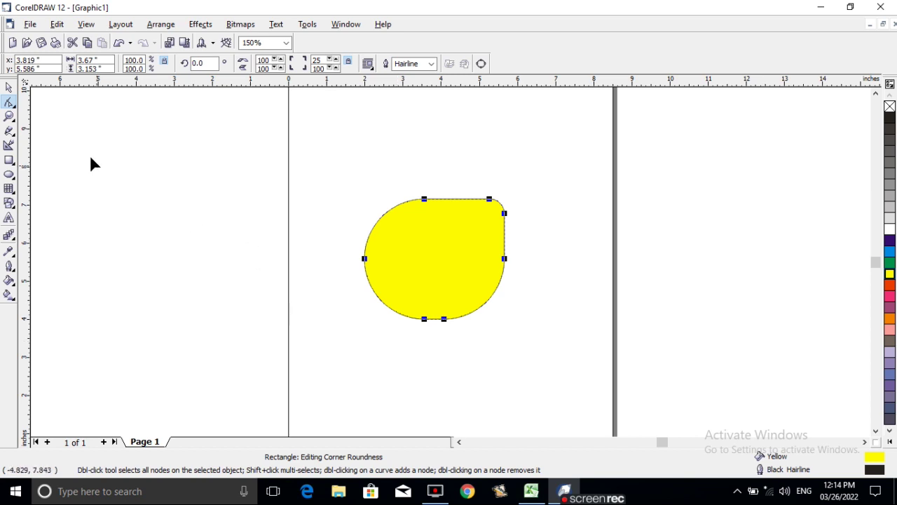
- Try rotating the rounded shape by about 66.4 degrees, and undo the rotation and the corner roundings
click(10, 88)
click(437, 258)
click(426, 239)
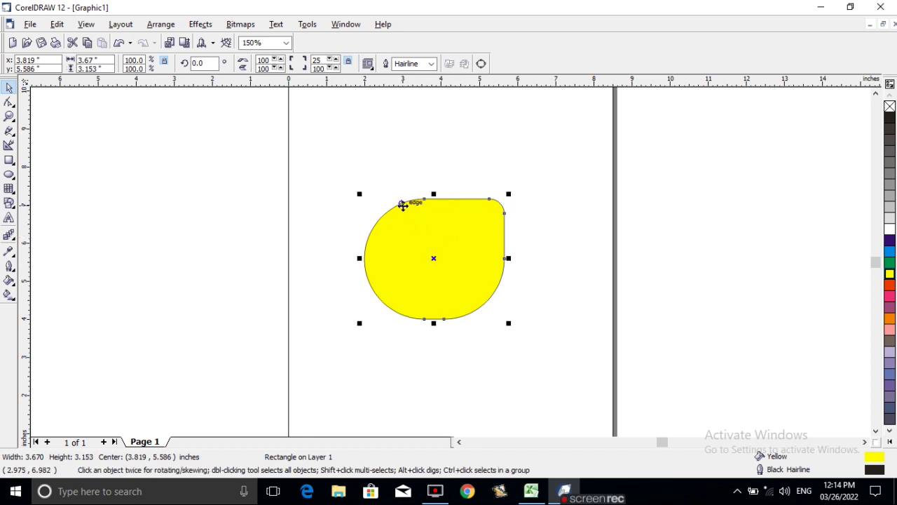
click(452, 225)
drag(509, 192, 399, 151)
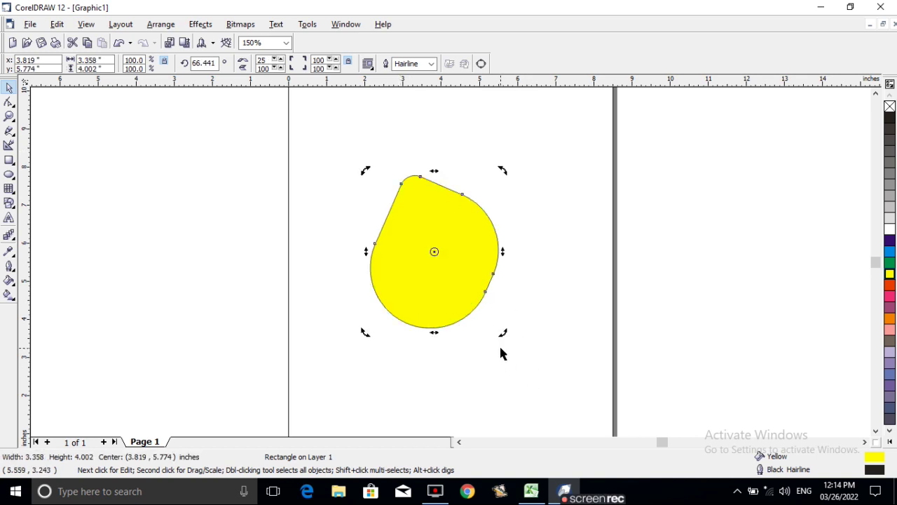
key(ctrl+z)
key(ctrl+z)
key(ctrl+z)
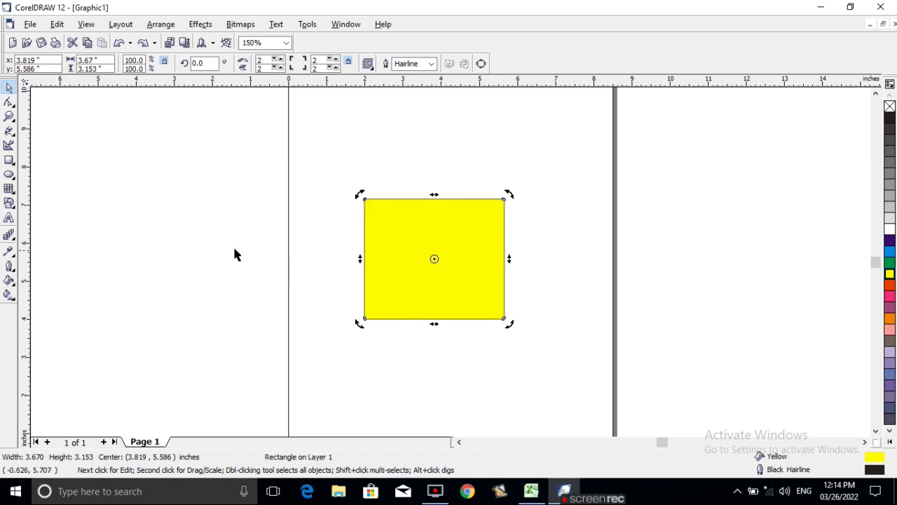
- Convert the yellow rectangle to curves and select its upper-left corner node with the Shape tool
click(424, 203)
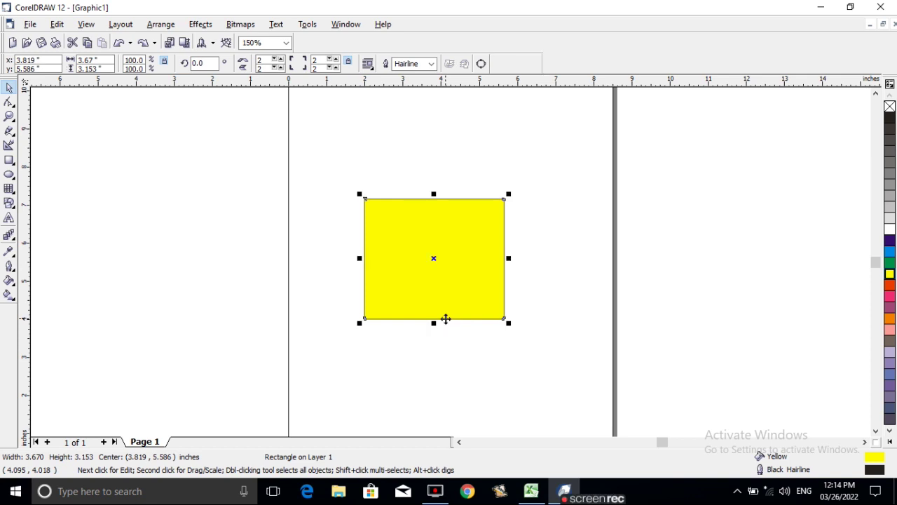
key(ctrl+q)
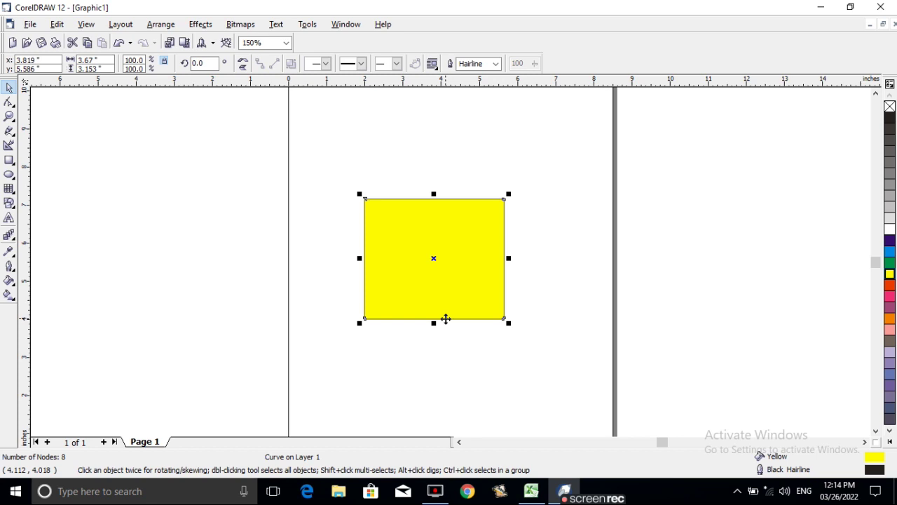
click(9, 102)
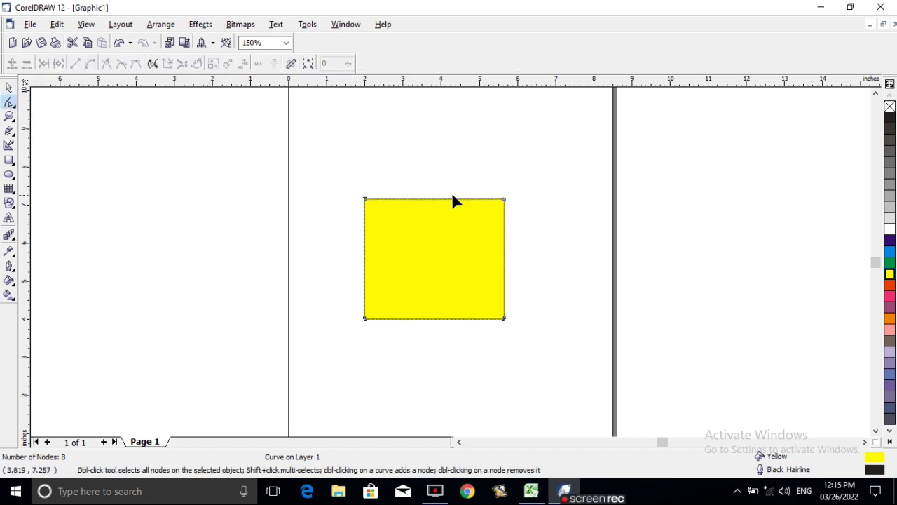
click(503, 200)
click(364, 199)
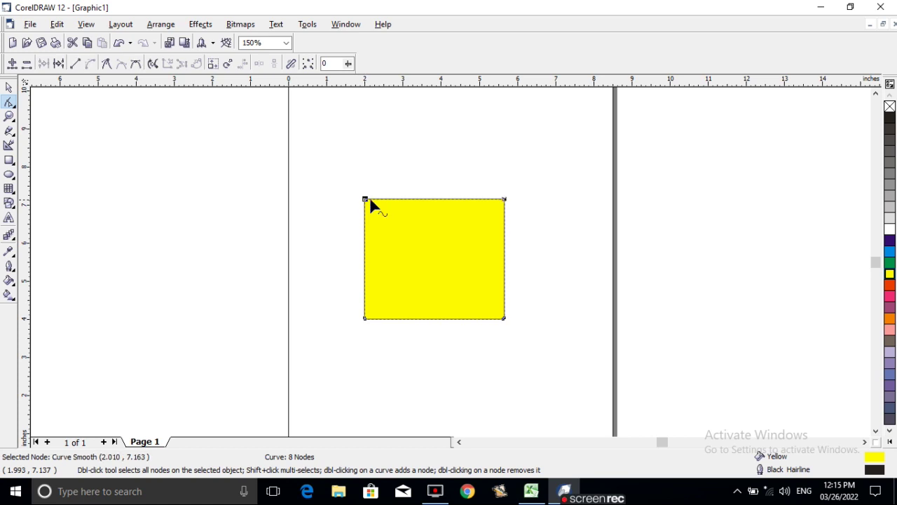
- Add a node near the middle of the shape's top edge, at about 3.66 inches horizontally
click(428, 199)
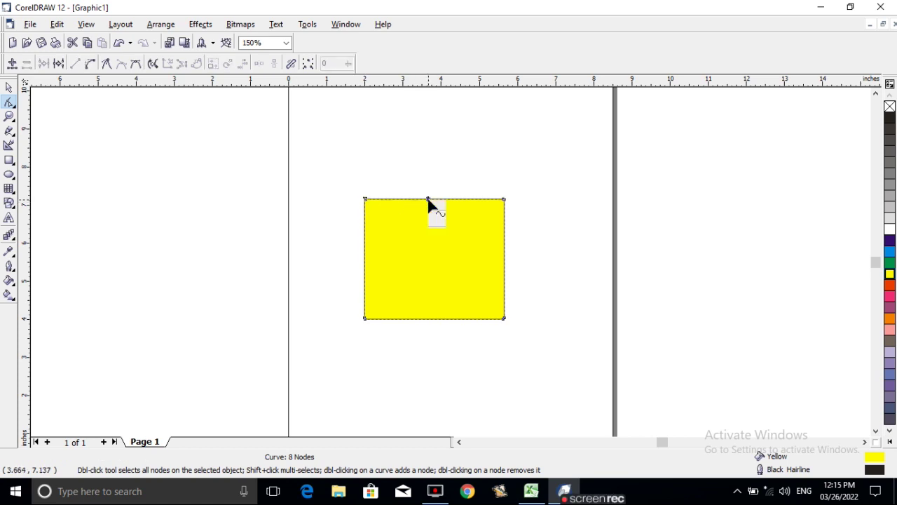
right_click(427, 201)
click(443, 207)
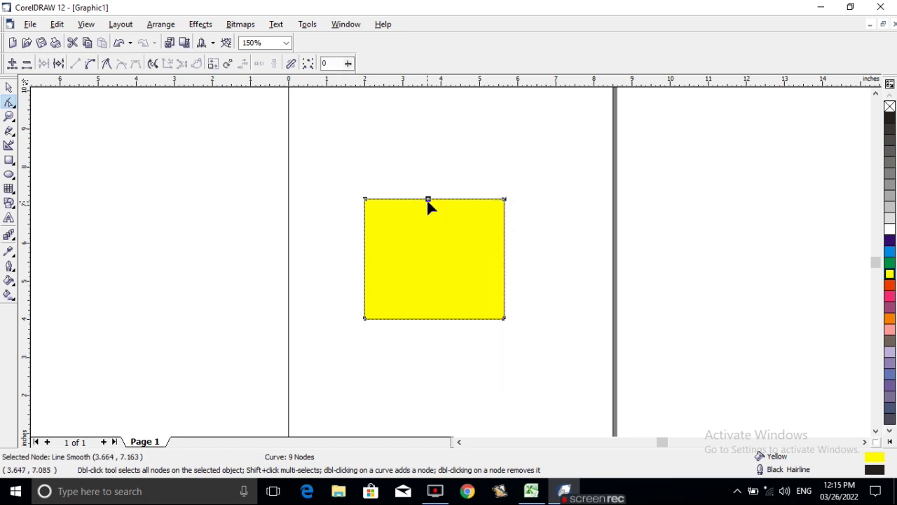
- Try moving the new top-edge node down to the shape's centre to form a V-shaped notch, and undo the move
drag(428, 201, 430, 257)
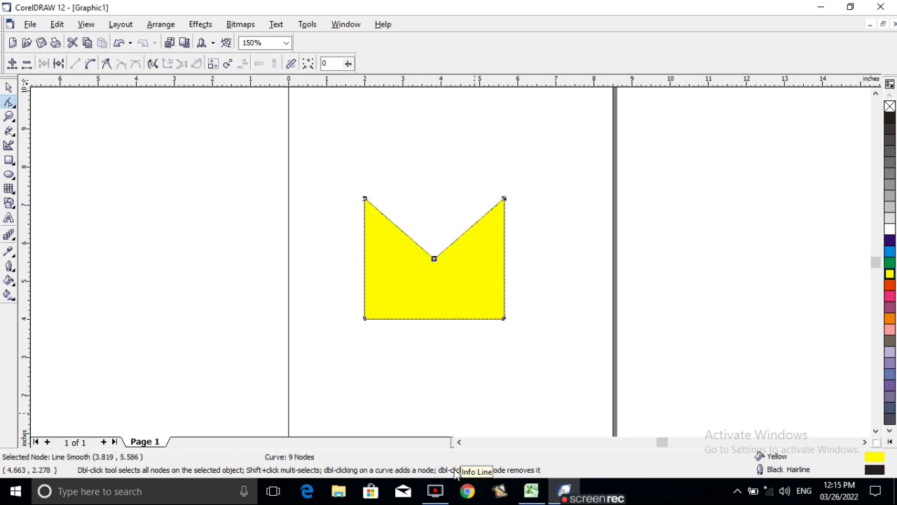
key(ctrl+z)
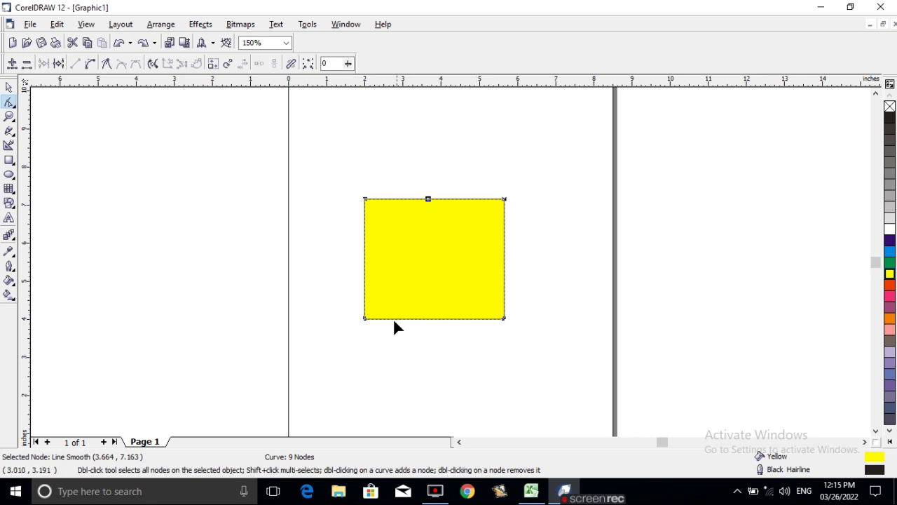
- Add two nodes on the top edge between the upper-left corner and the middle node, at about 2.42 and 3.06 inches horizontally
click(380, 200)
right_click(380, 199)
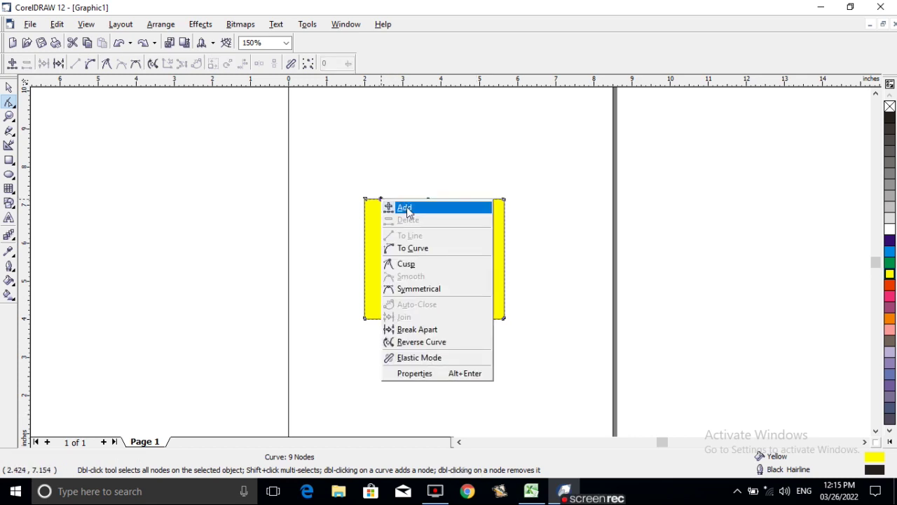
click(405, 207)
click(405, 200)
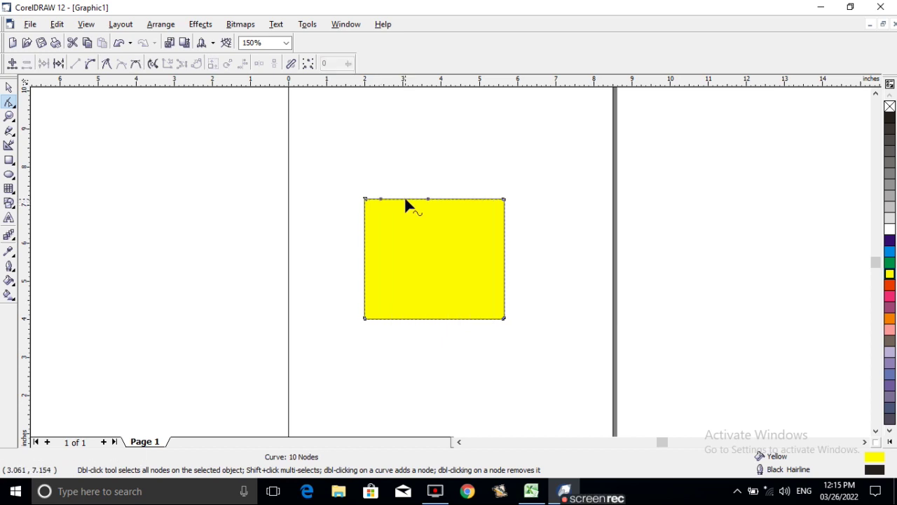
right_click(405, 199)
click(425, 204)
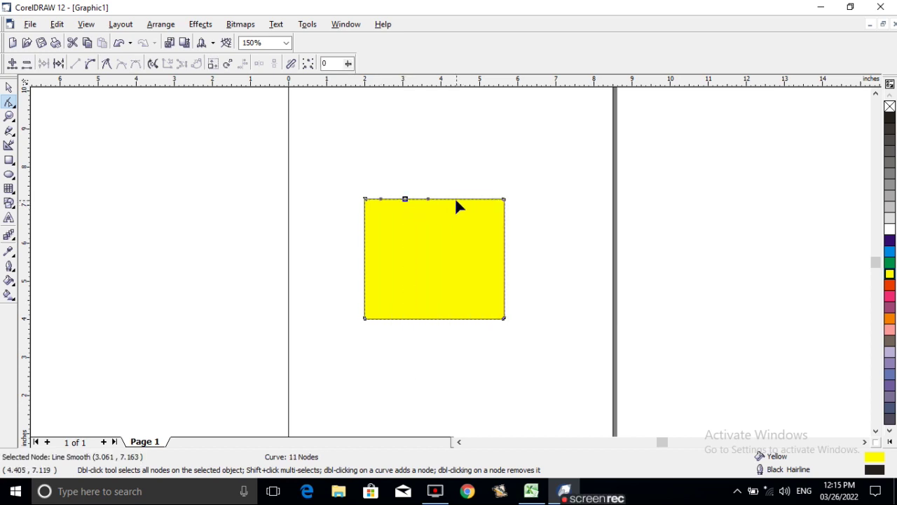
- Add two nodes on the top edge between the middle node and the upper-right corner, at about 4.22 and 4.87 inches horizontally
click(449, 200)
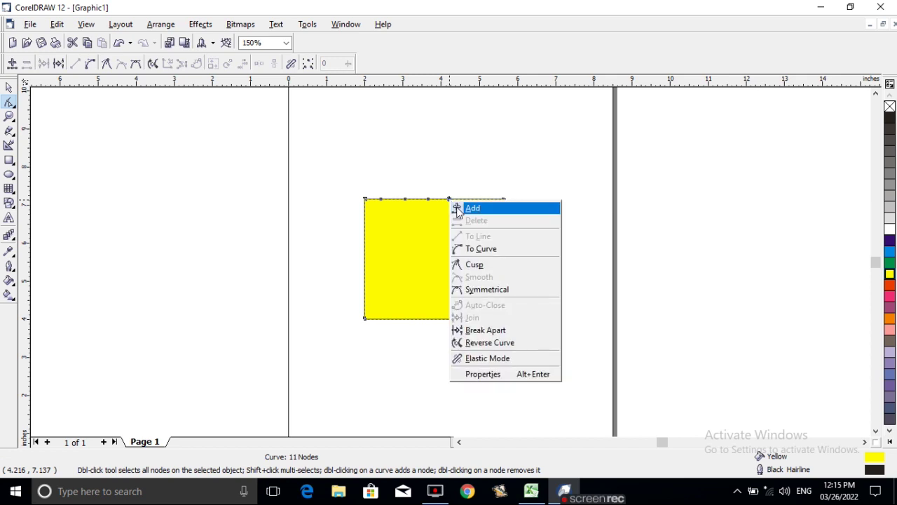
click(459, 207)
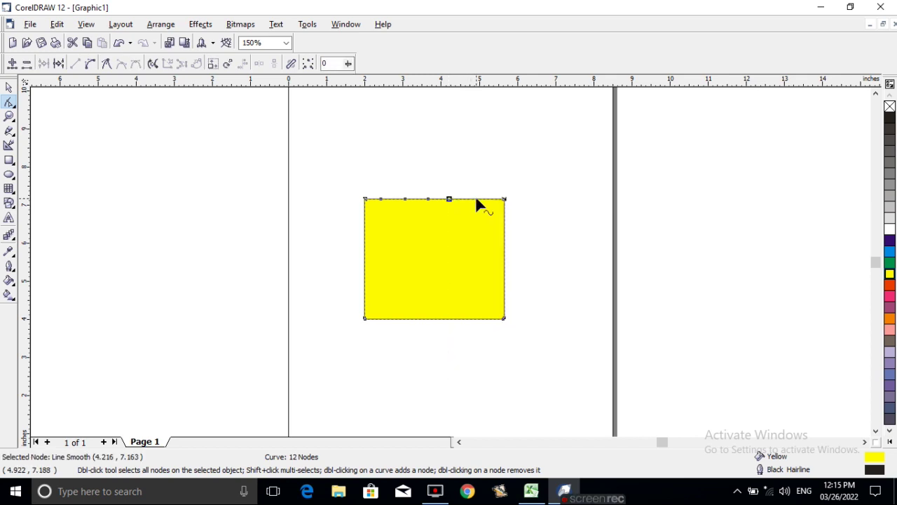
click(476, 200)
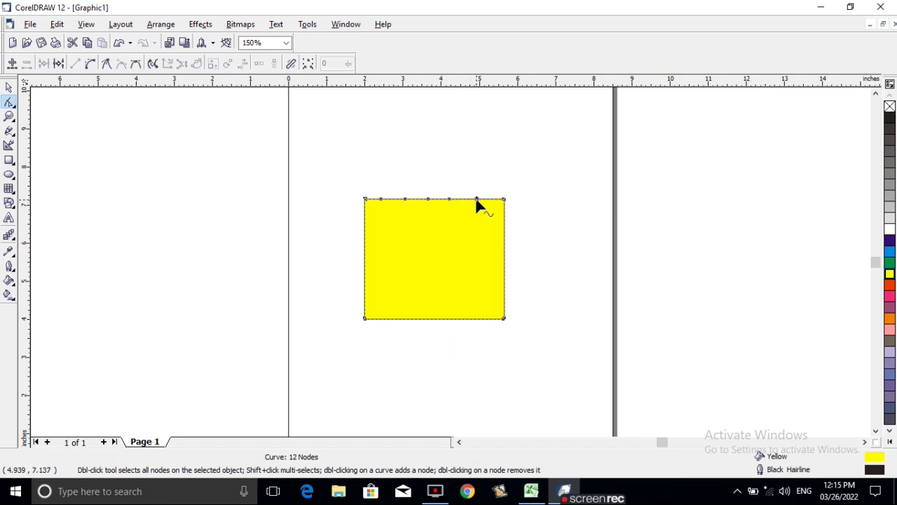
right_click(474, 200)
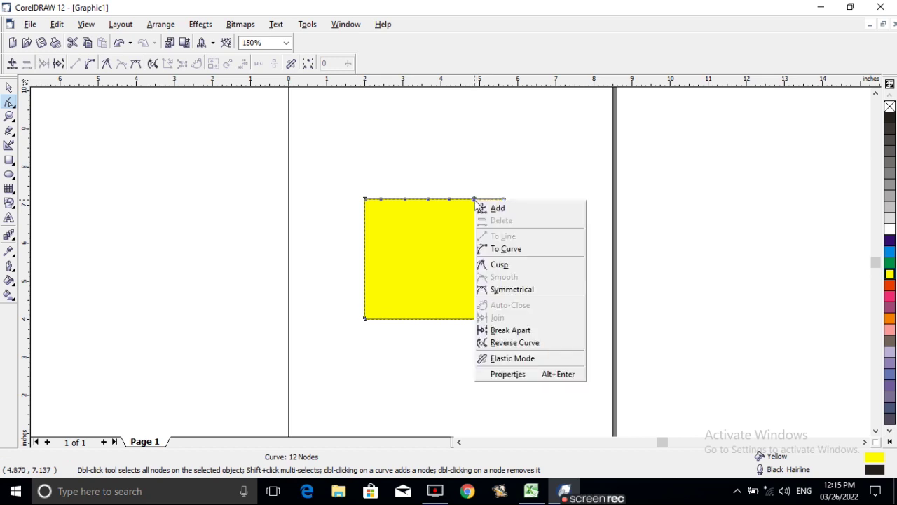
click(496, 206)
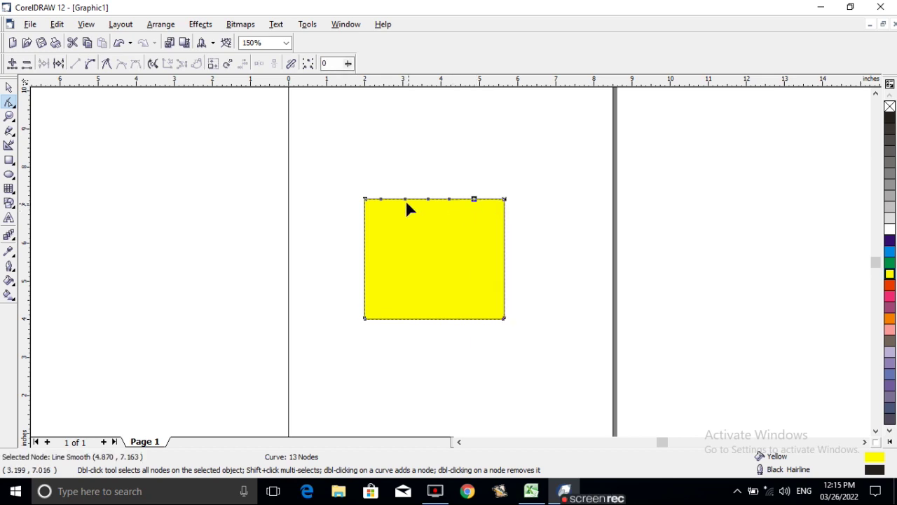
- Pull the top-edge nodes at about 3.06 and 4.87 inches down to about 6.8 inches vertically to form two shallow notches
drag(405, 199, 406, 212)
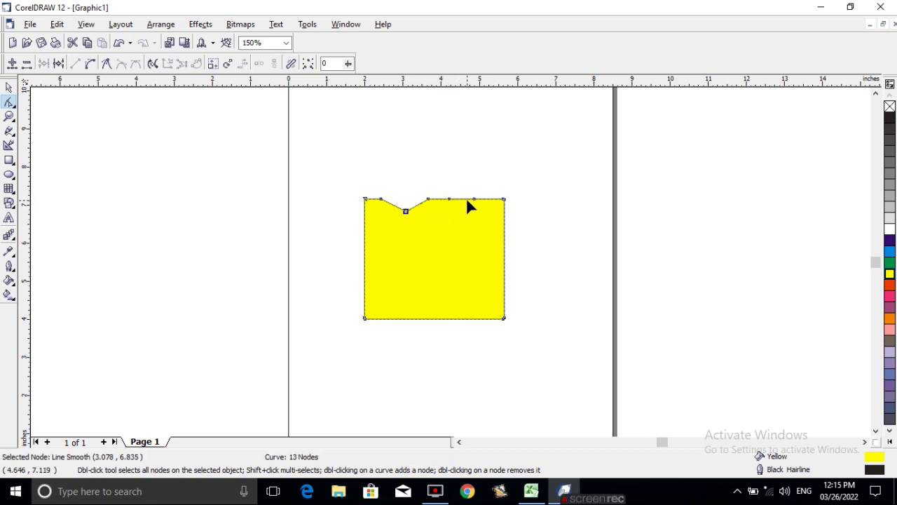
drag(474, 199, 474, 212)
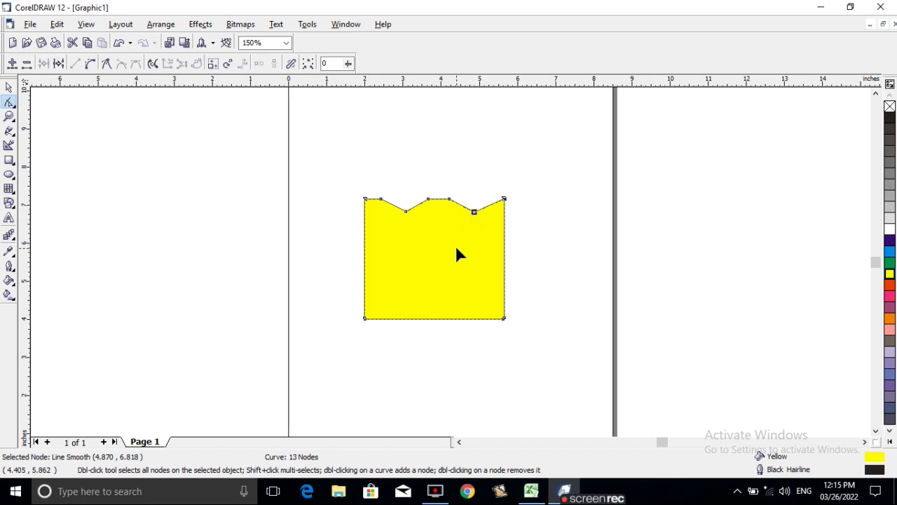
- Delete the two notch nodes and the other added nodes from the top edge to make it straight
double_click(405, 211)
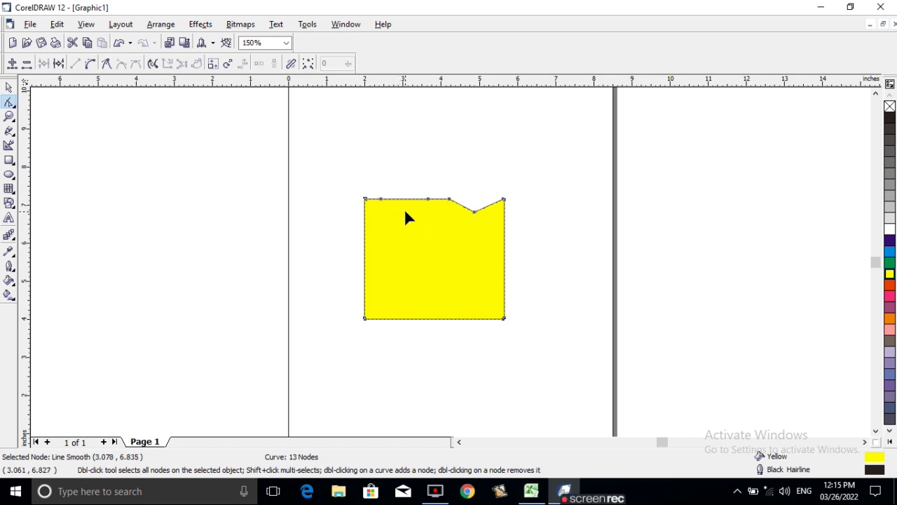
double_click(475, 212)
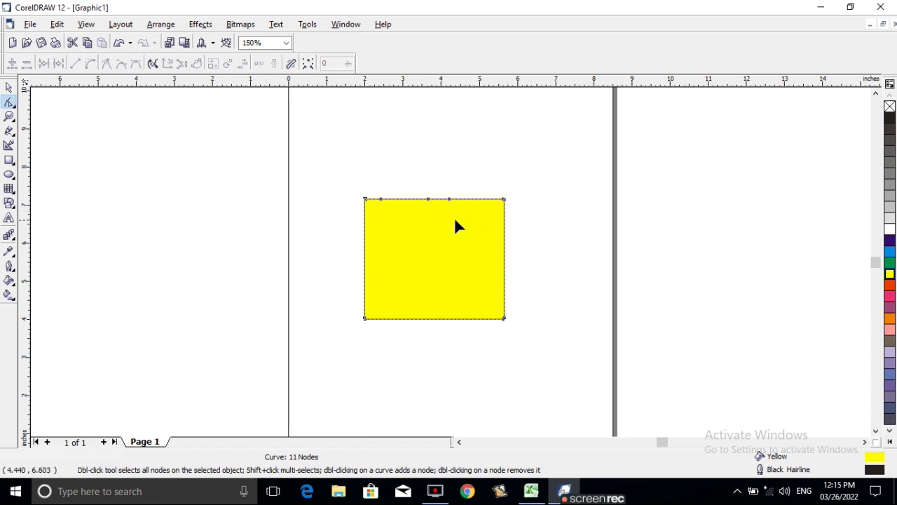
double_click(449, 200)
double_click(430, 200)
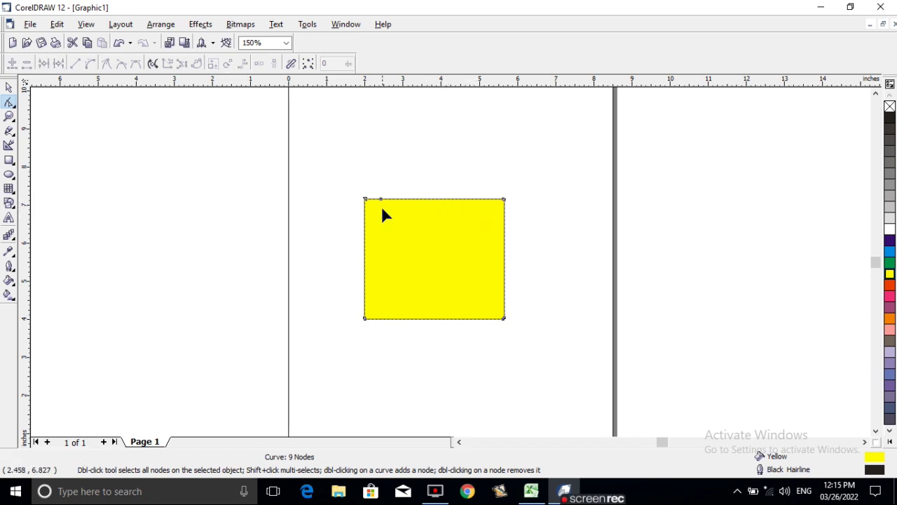
- Add a node at the middle of the left edge and another at the middle of the right edge, at about 5.6 inches vertically
right_click(365, 258)
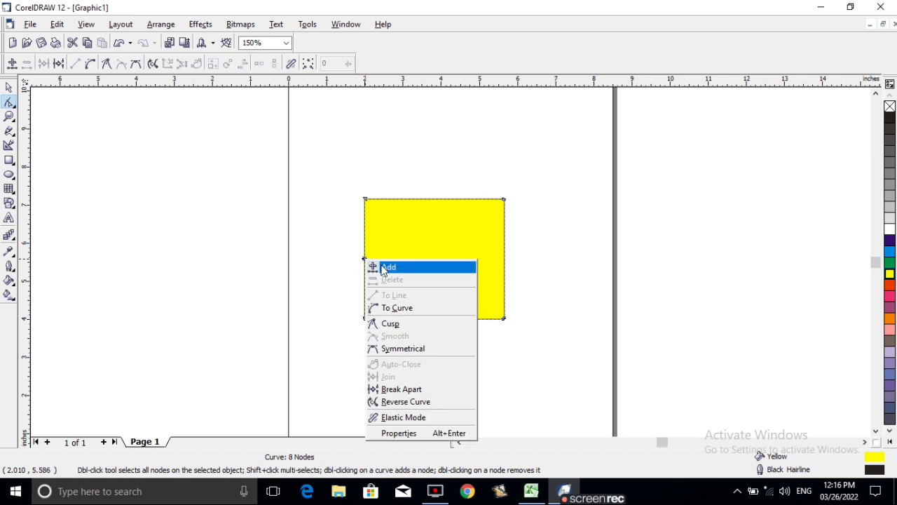
click(387, 267)
click(504, 259)
right_click(504, 260)
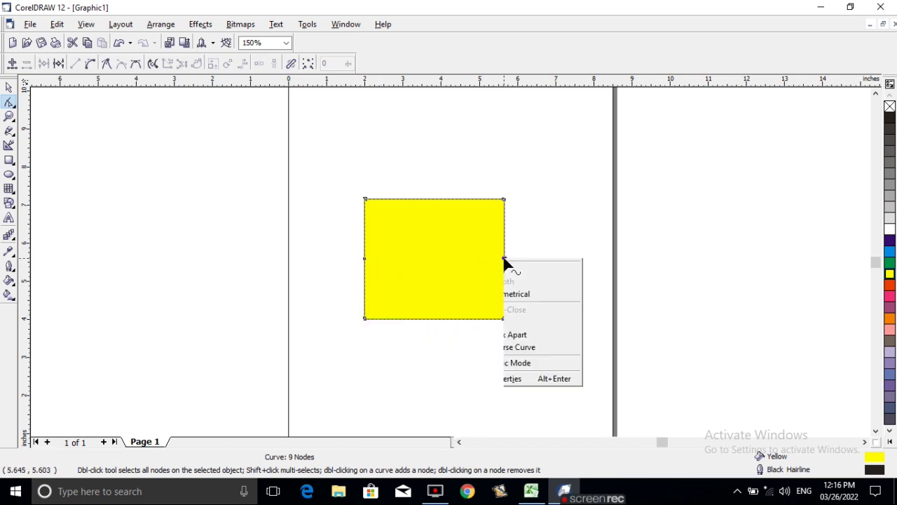
click(516, 264)
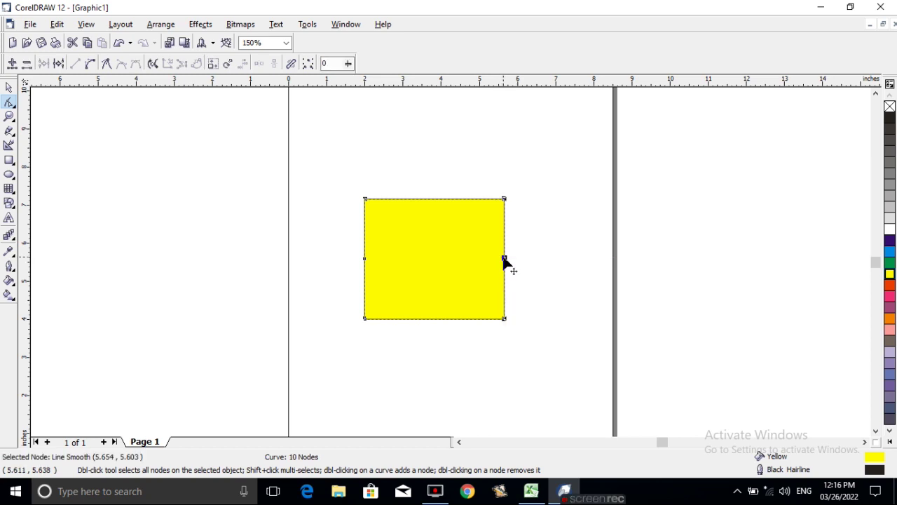
- Move the left and right edge nodes inward close to the shape's centre to form an hourglass, the right one to about 3.82 inches horizontally
drag(503, 260, 468, 257)
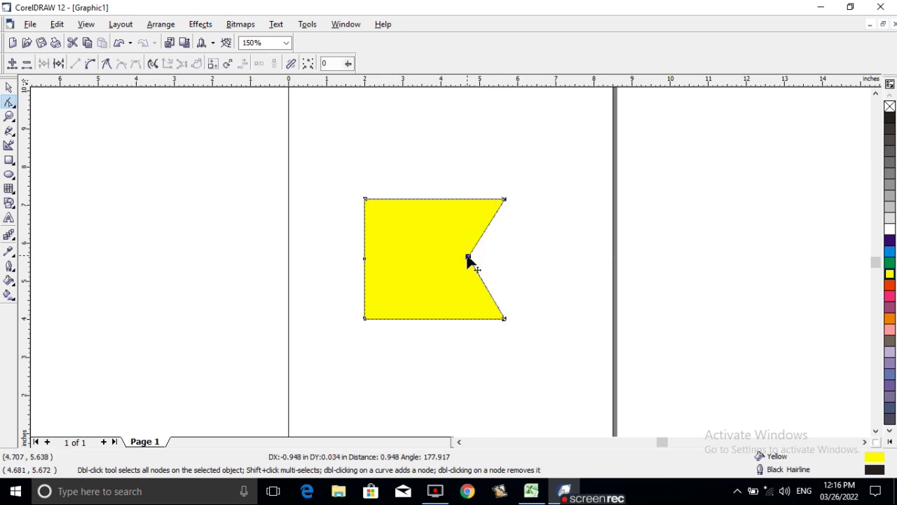
drag(364, 259, 402, 259)
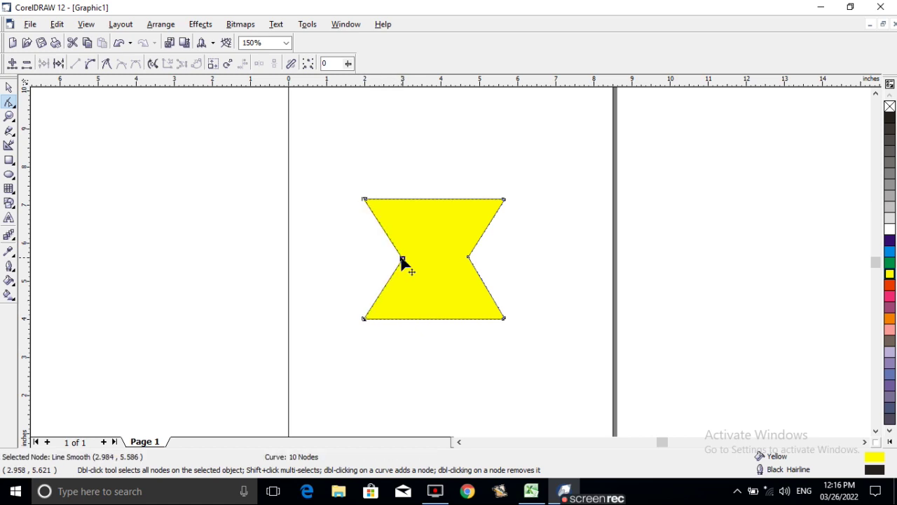
drag(468, 258, 433, 259)
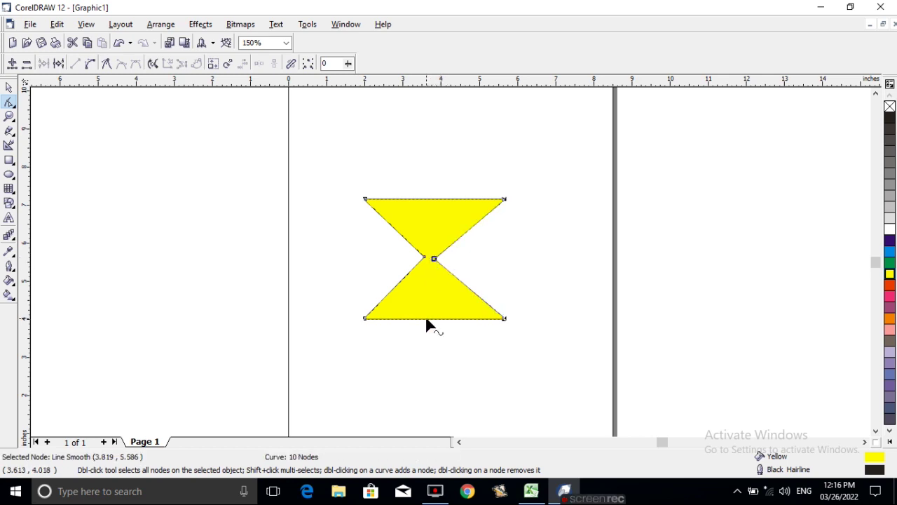
- Try adding a node at the middle of the hourglass's top edge and moving it down to about 6.49 inches vertically
right_click(431, 200)
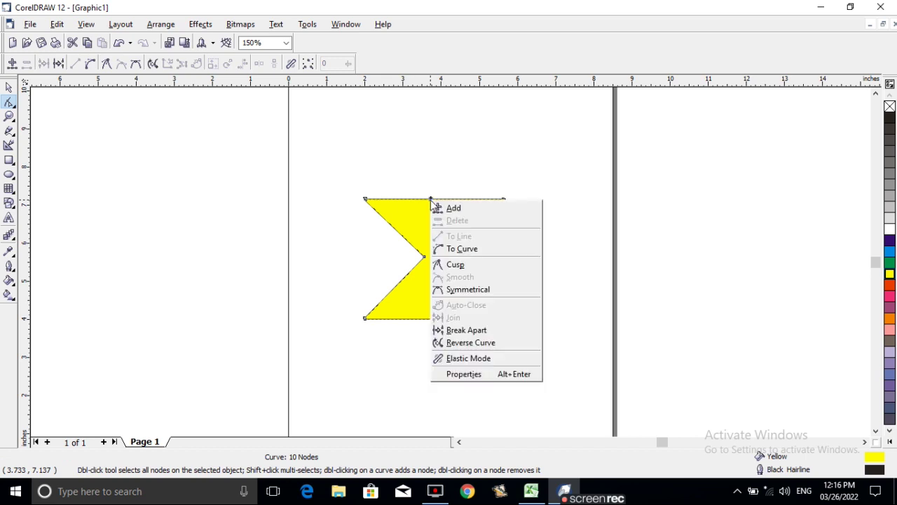
click(452, 208)
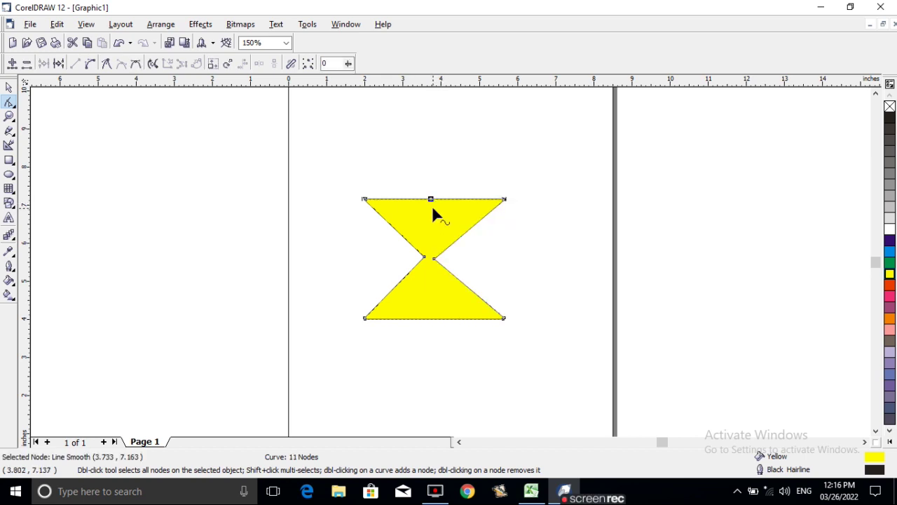
drag(431, 201, 432, 227)
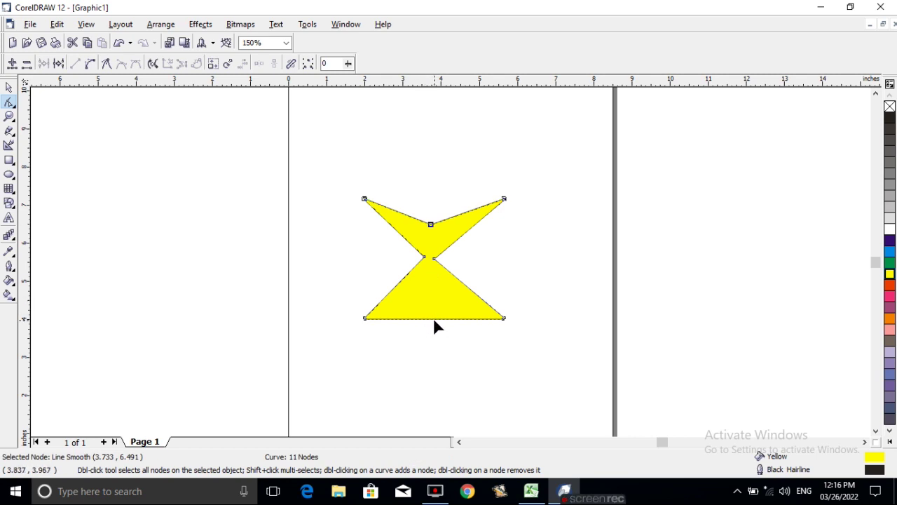
- Try adding a node at the middle of the hourglass's bottom edge and moving it up to about 5.11 inches vertically
click(430, 320)
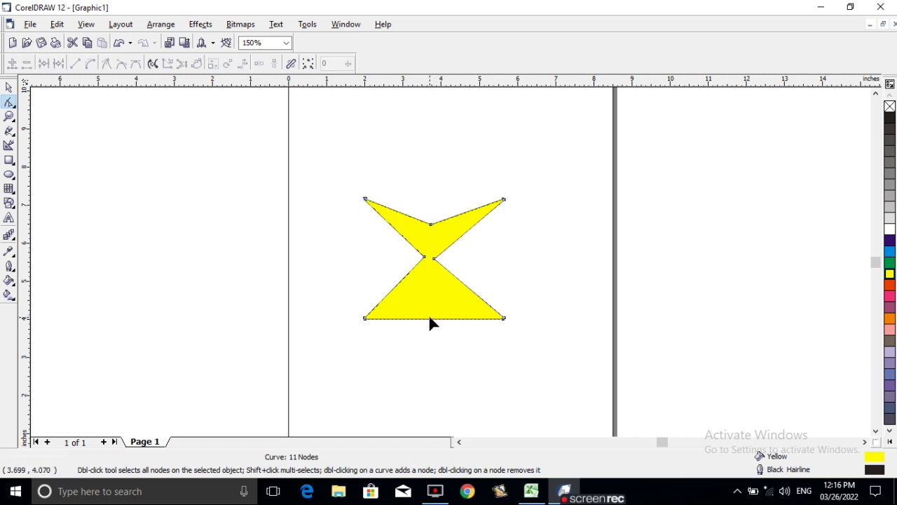
click(430, 317)
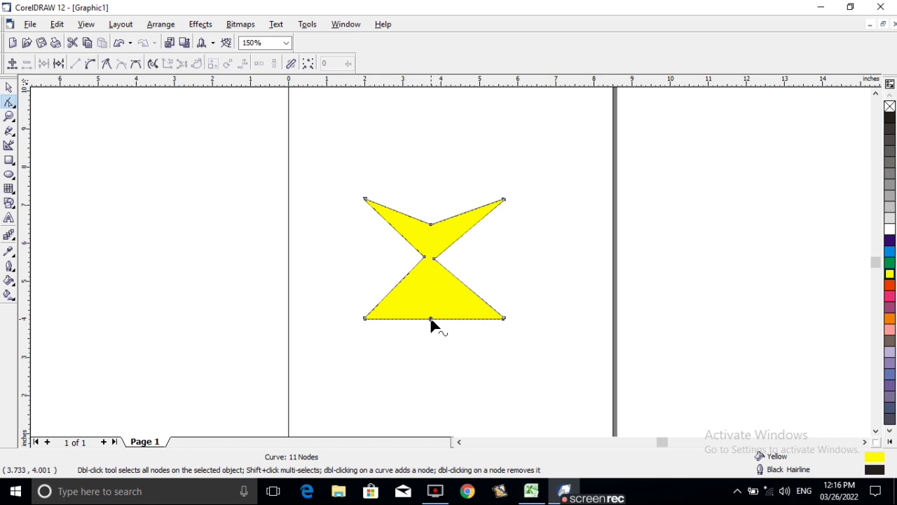
right_click(430, 321)
click(456, 146)
click(433, 314)
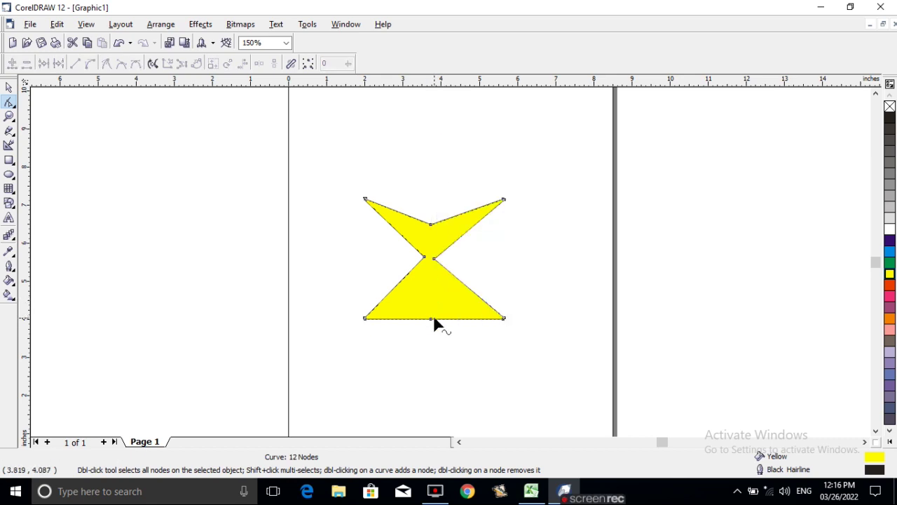
drag(429, 320, 430, 277)
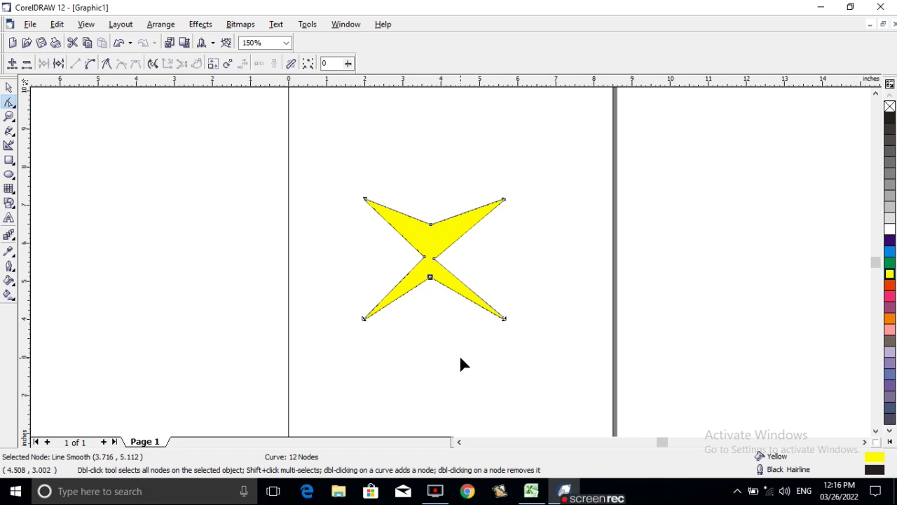
- Undo the top and bottom notches, their added nodes and the last inward adjustment of the hourglass's right waist node
key(ctrl+z)
key(ctrl+z)
key(ctrl+z)
key(ctrl+z)
key(ctrl+z)
key(ctrl+z)
key(ctrl+z)
key(ctrl+z)
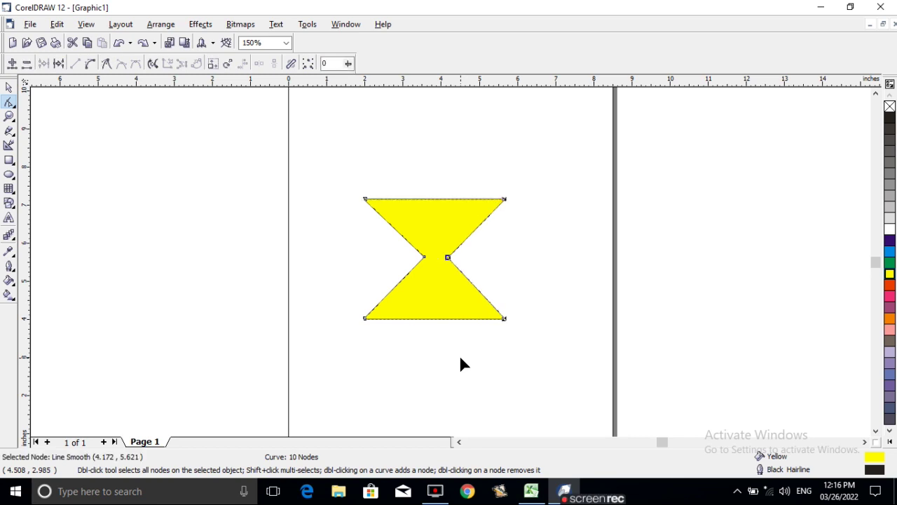